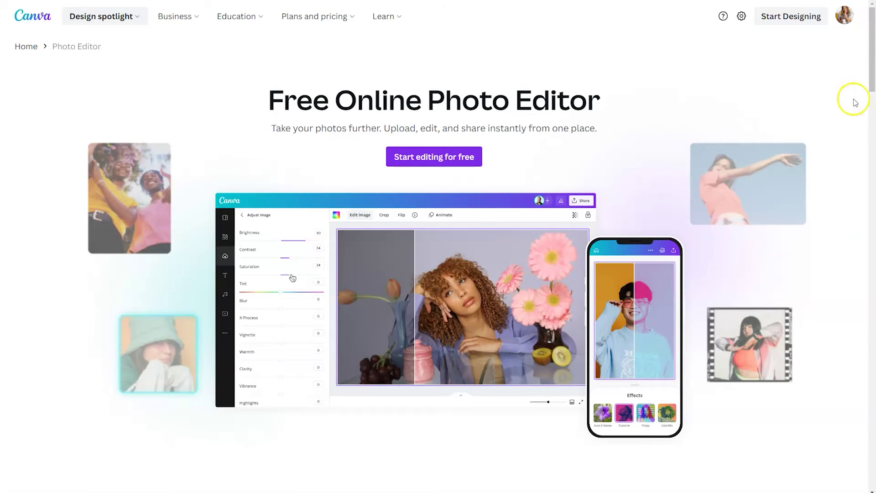
Scroll down the Free Online Photo Editor page and go to the Canva home dashboard.
left_click_drag(872, 80, 873, 159)
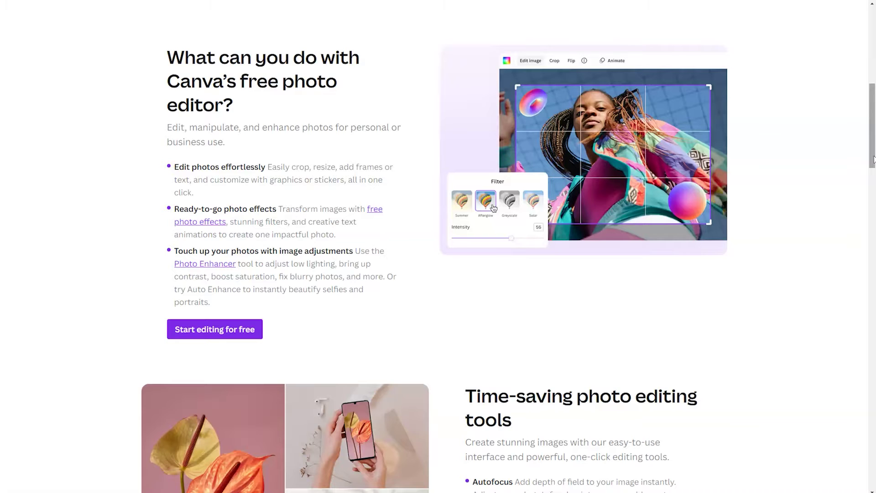
left_click_drag(872, 159, 873, 190)
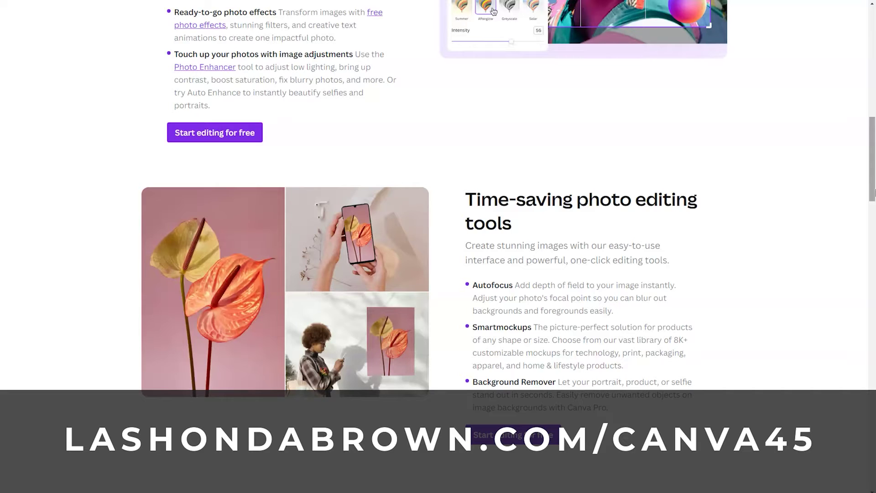
left_click(873, 190)
left_click_drag(873, 190, 874, 271)
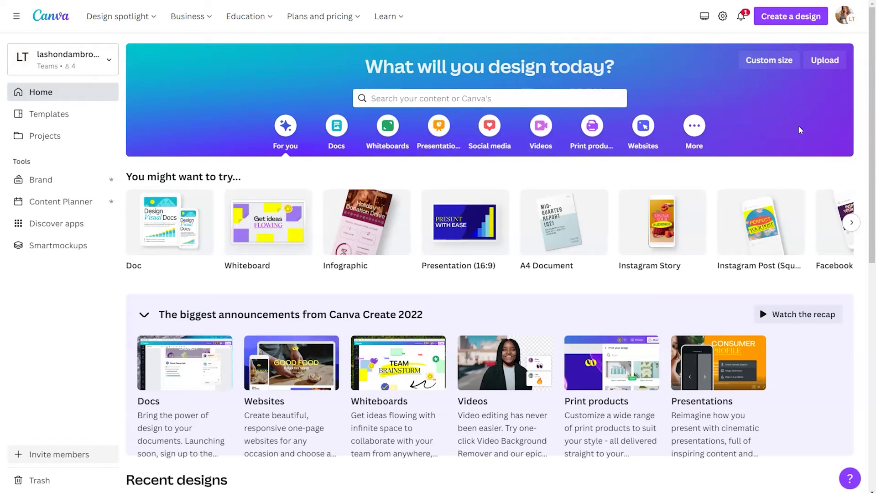
Upload the portrait photo C11A3709.jpg from the Desktop into Canva.
left_click(826, 65)
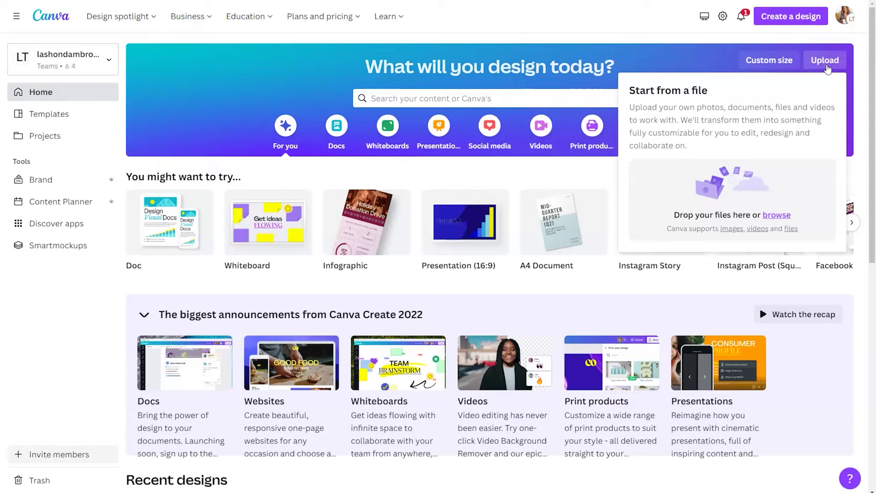
left_click(785, 215)
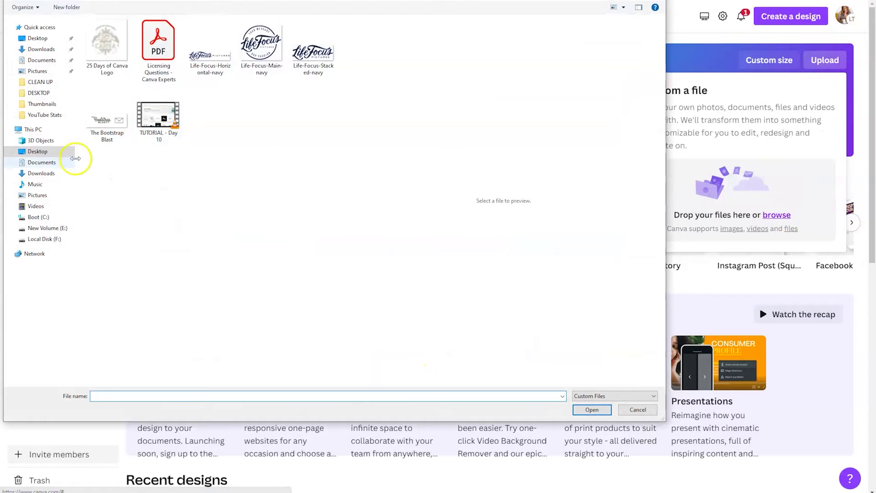
left_click(58, 156)
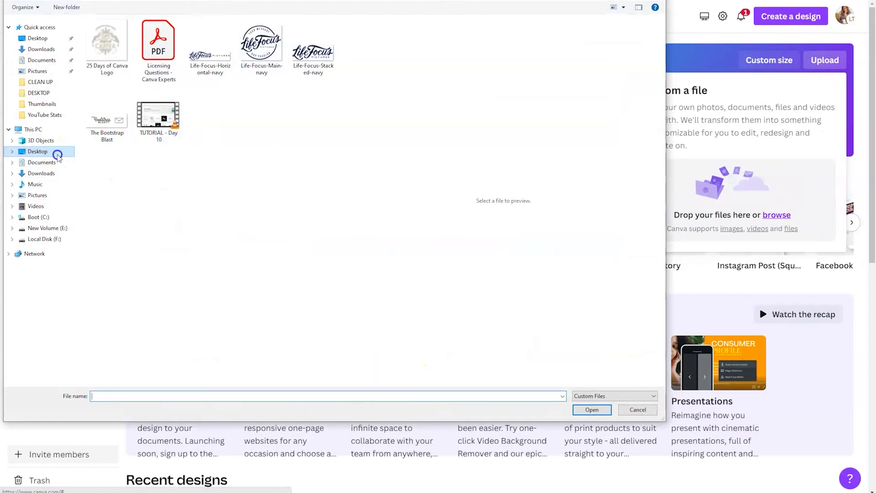
double_click(209, 41)
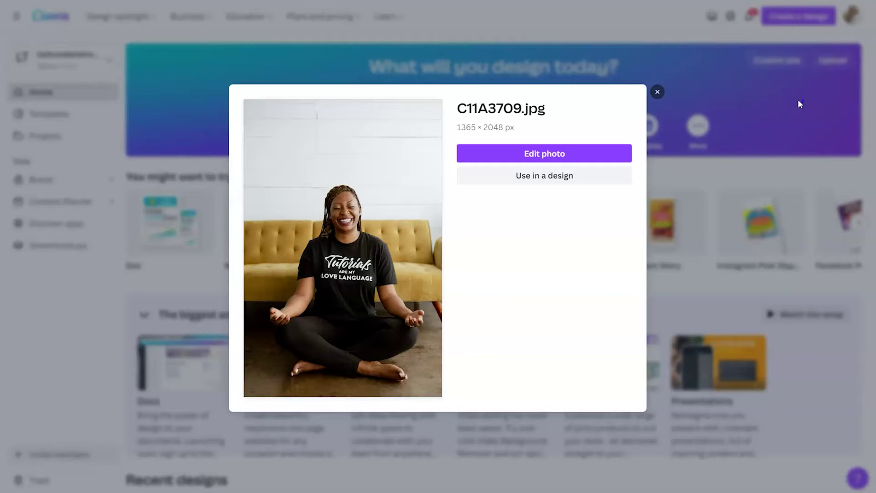
Apply the warm Bali filter to C11A3709 with its intensity lowered.
left_click(608, 153)
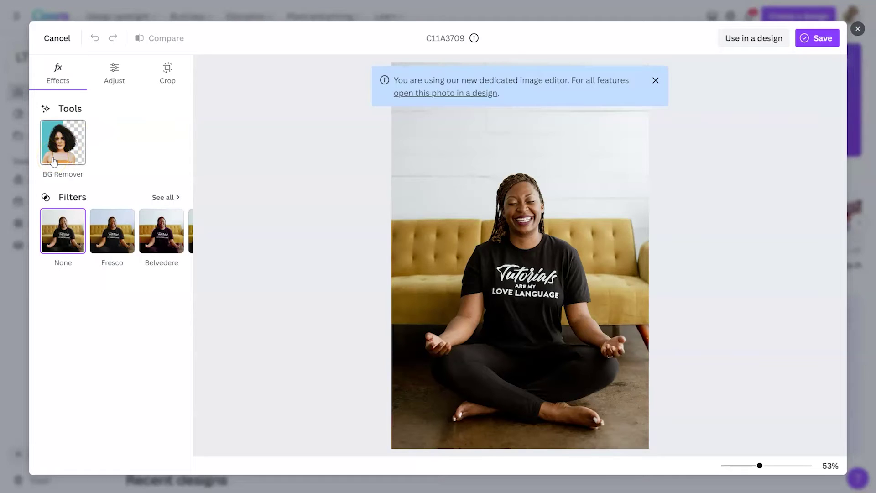
left_click(164, 197)
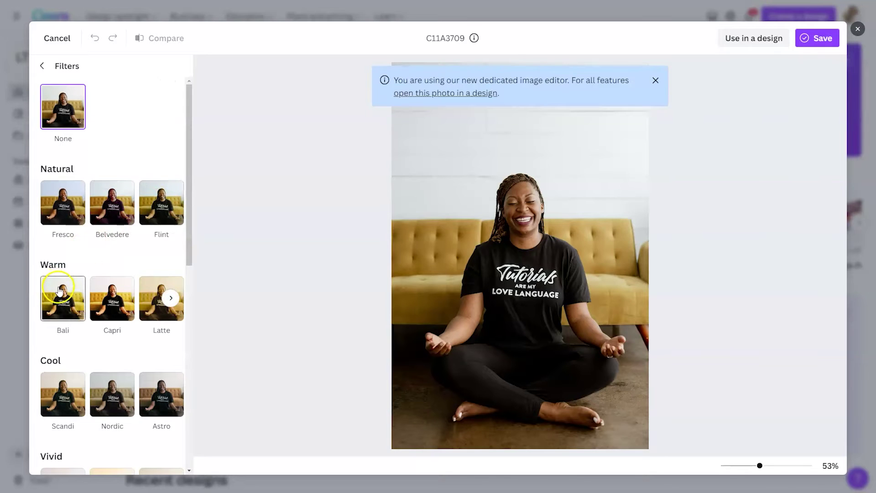
left_click(60, 291)
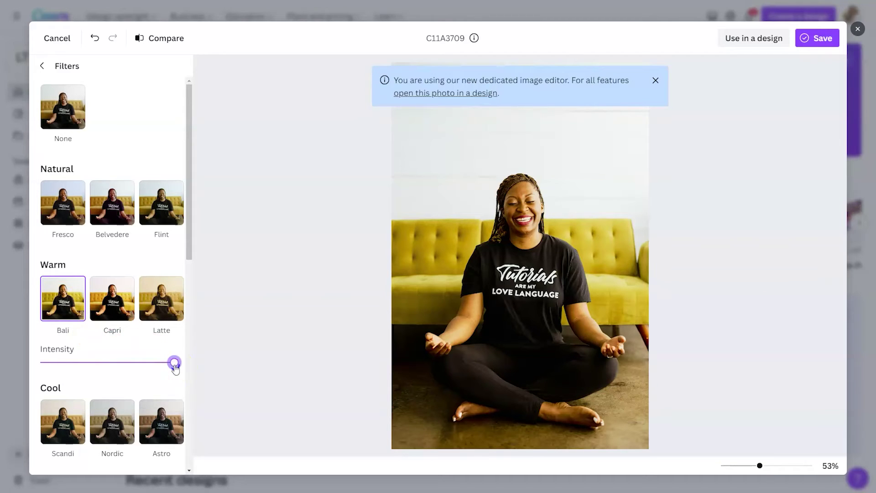
left_click_drag(175, 367, 104, 362)
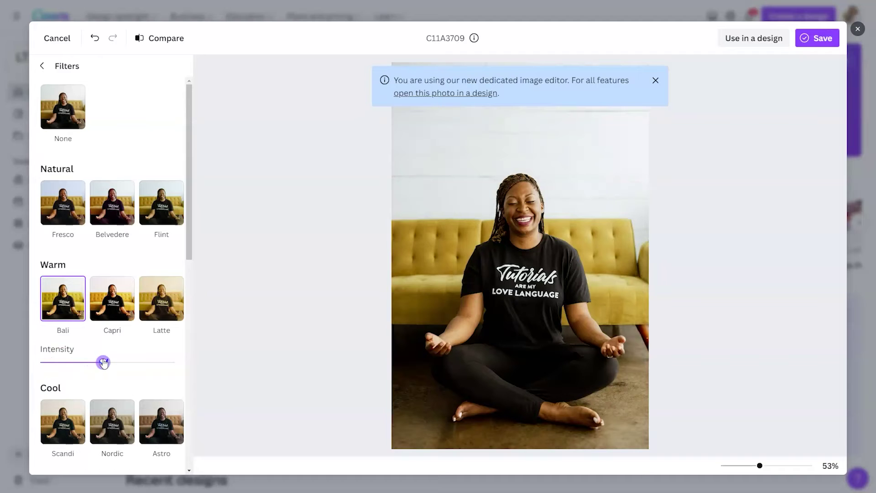
left_click(43, 66)
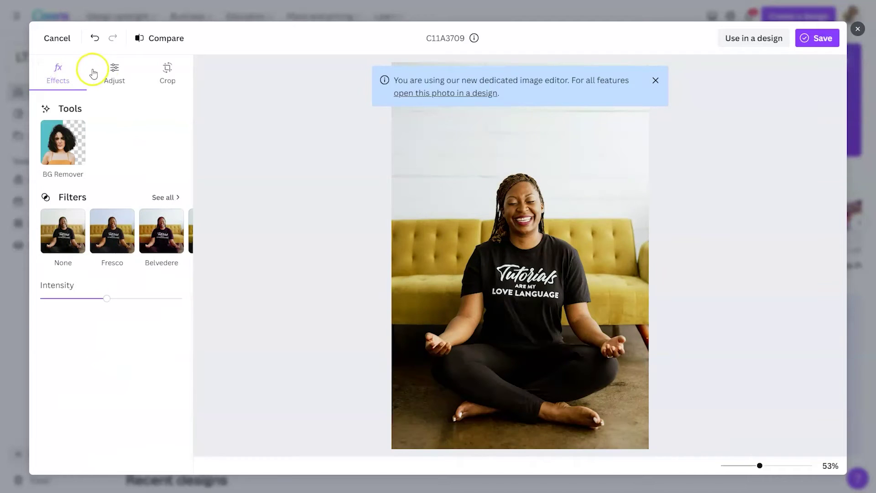
Set the photo's Brightness to 15 and Temperature to -12.
left_click(113, 76)
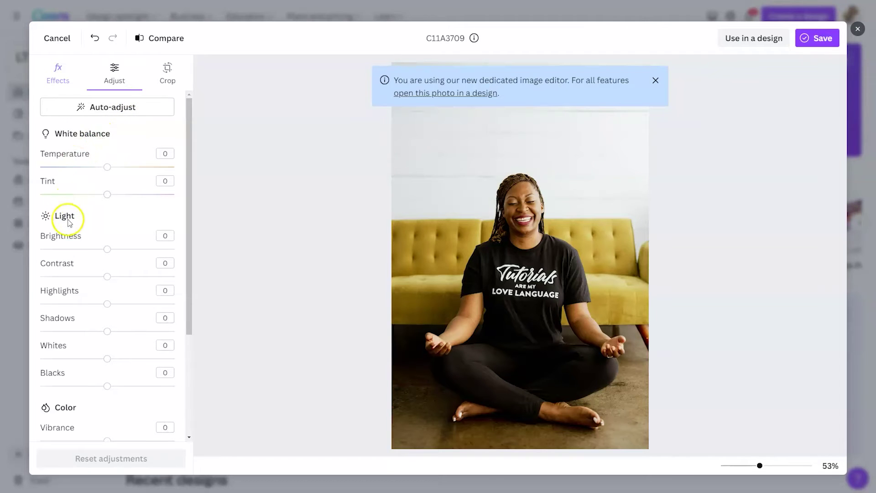
scroll(72, 229, "down", 2)
scroll(72, 229, "down", 1)
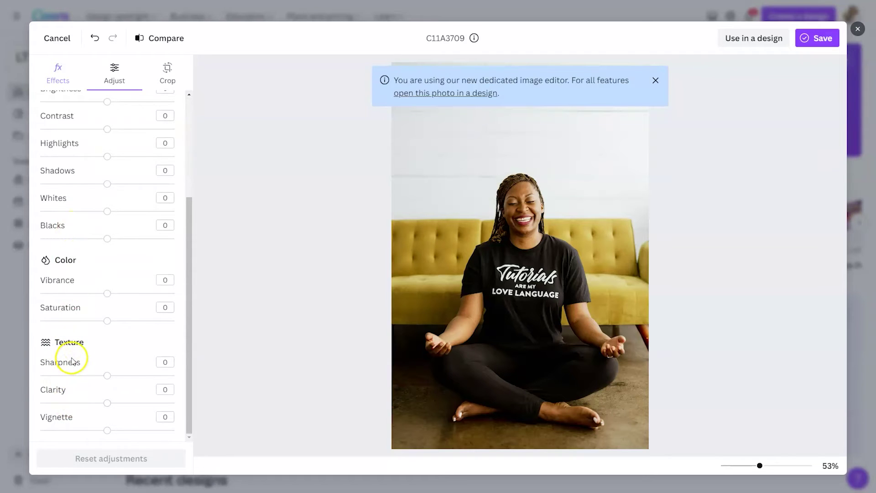
scroll(78, 327, "up", 3)
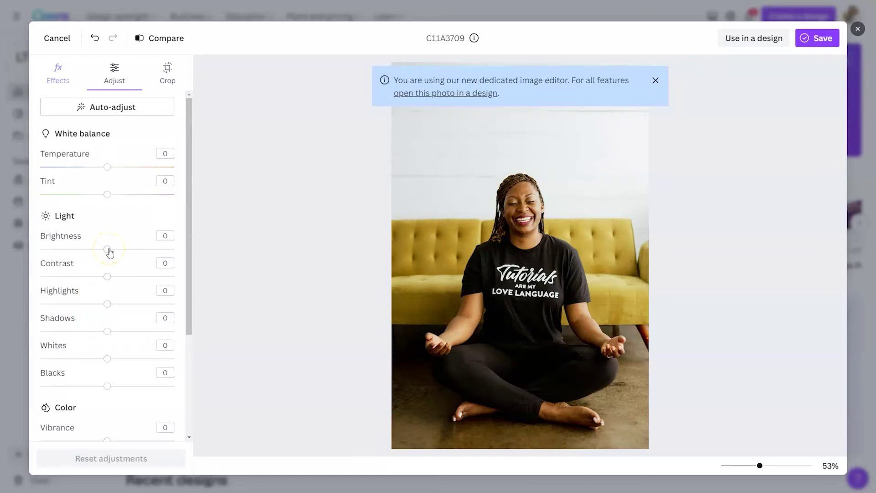
left_click_drag(109, 250, 118, 251)
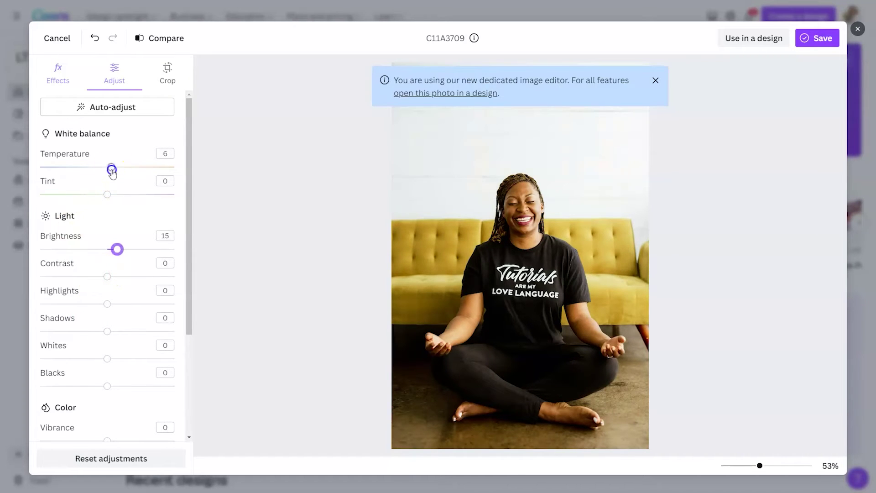
left_click_drag(112, 172, 101, 174)
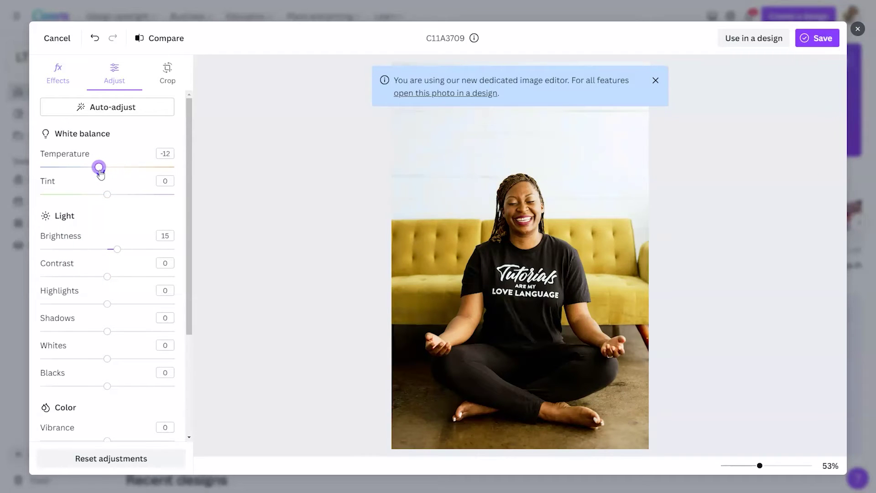
Set Contrast 16, Highlights -20, Clarity -1 and Sharpness 7.
scroll(131, 219, "down", 1)
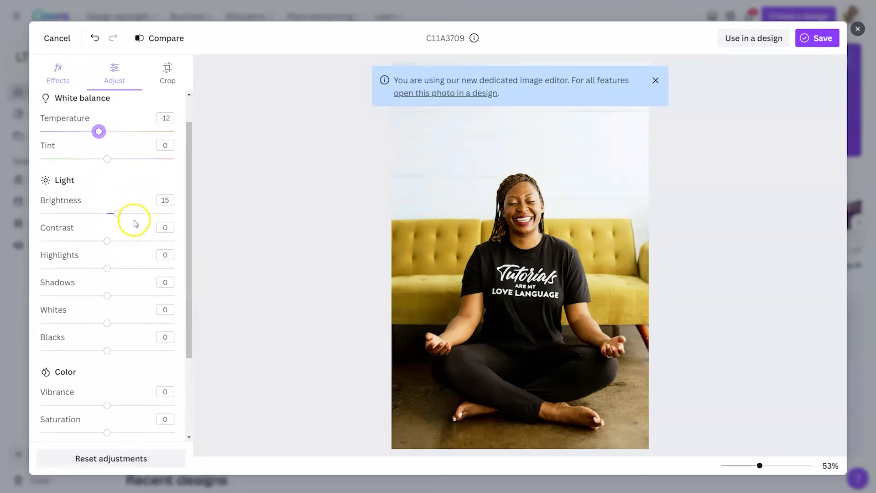
left_click_drag(113, 233, 95, 260)
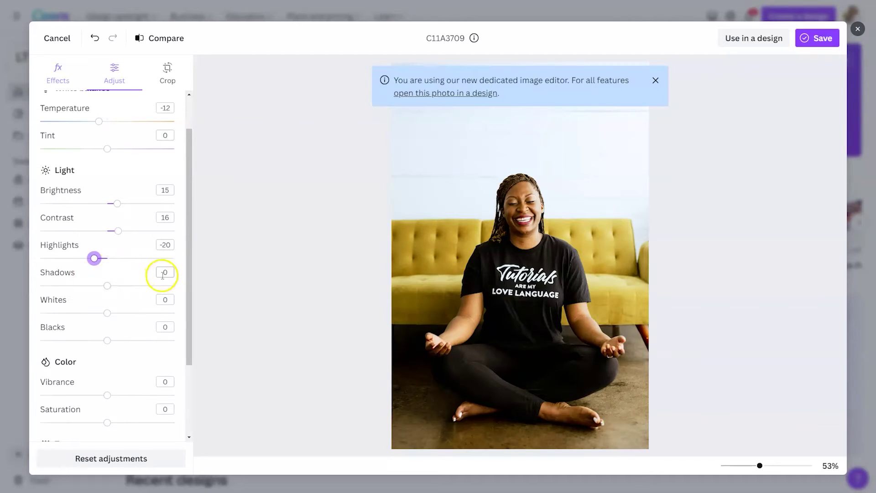
scroll(131, 269, "down", 2)
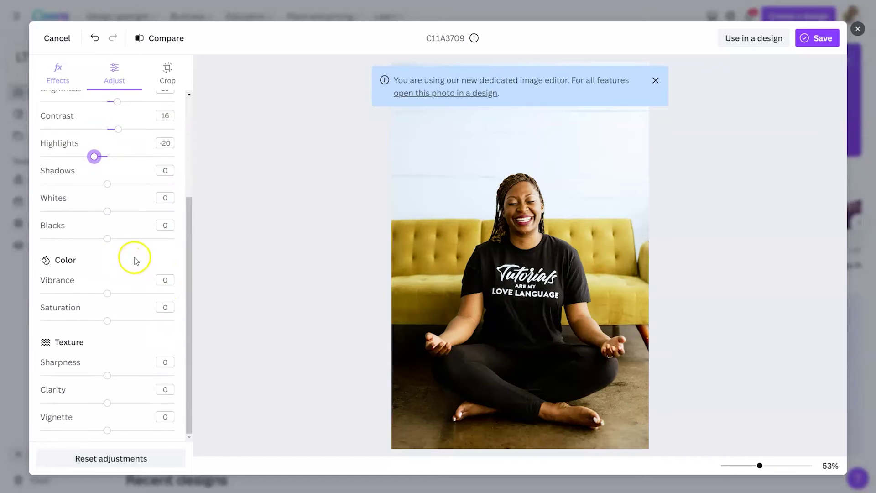
mouse_move(107, 430)
left_mouse_down()
mouse_move(159, 429)
mouse_move(47, 430)
mouse_move(106, 427)
left_mouse_up()
left_click(107, 403)
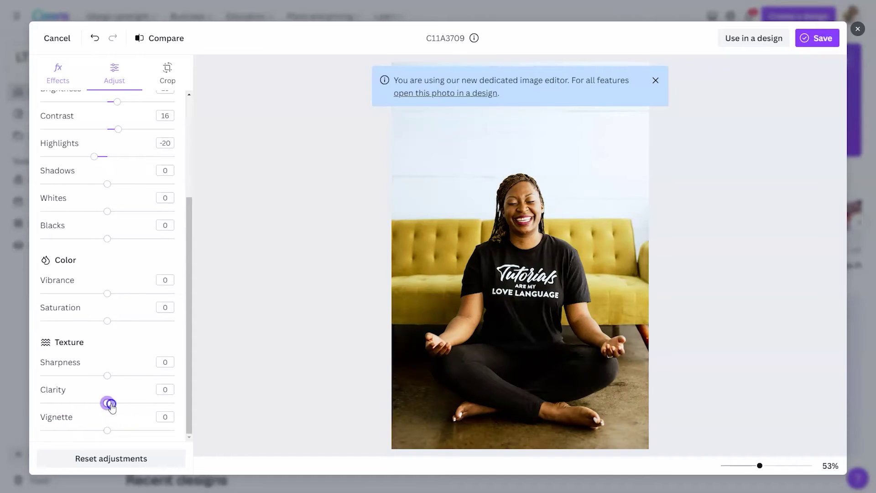
left_click_drag(108, 375, 113, 377)
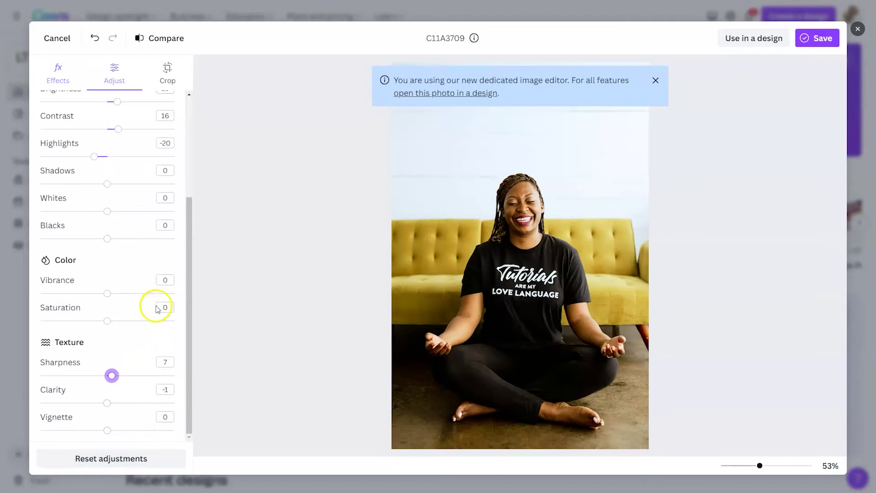
scroll(169, 258, "up", 4)
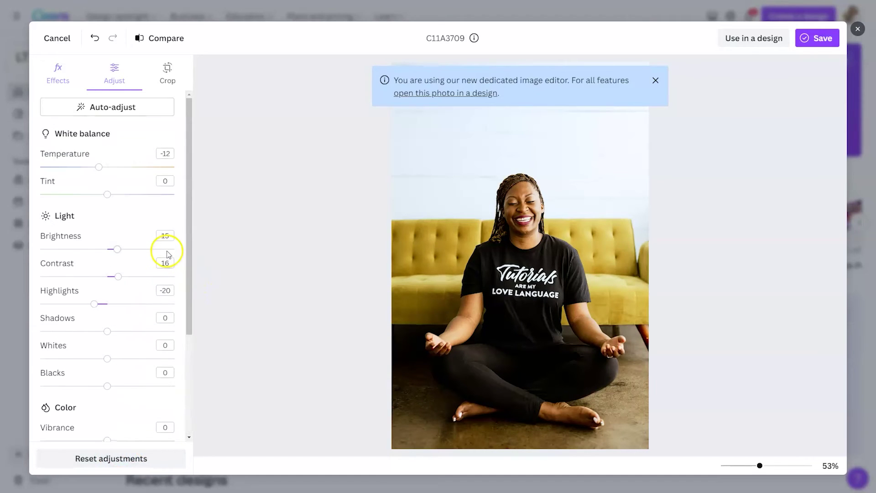
Crop the photo to a 1:1 square, shifting it up so the seated woman fills the frame.
left_click(169, 81)
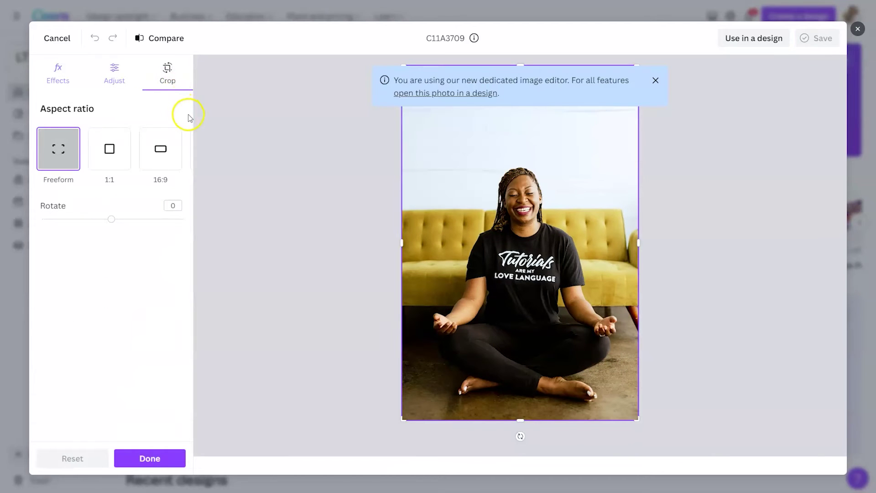
left_click(120, 158)
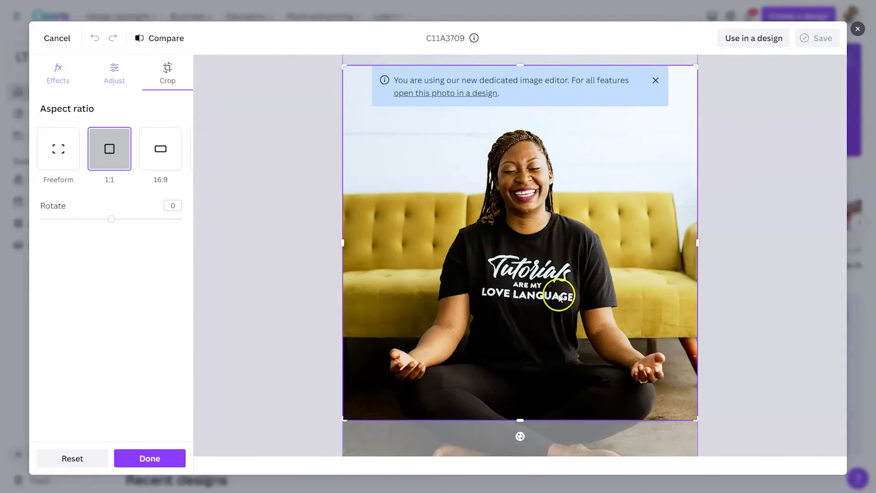
left_click(544, 302)
left_click_drag(544, 303, 595, 190)
left_click(155, 460)
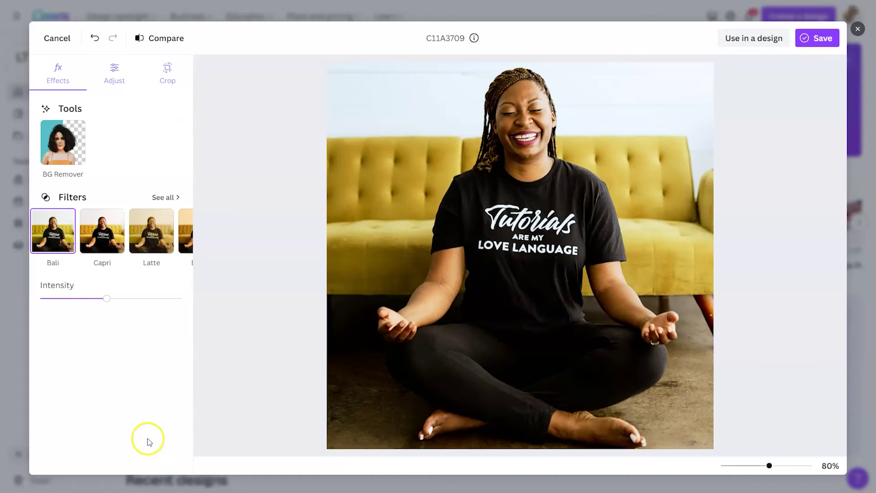
Remove the photo's background and place the cutout in a new 'Your Story' design.
left_click(75, 152)
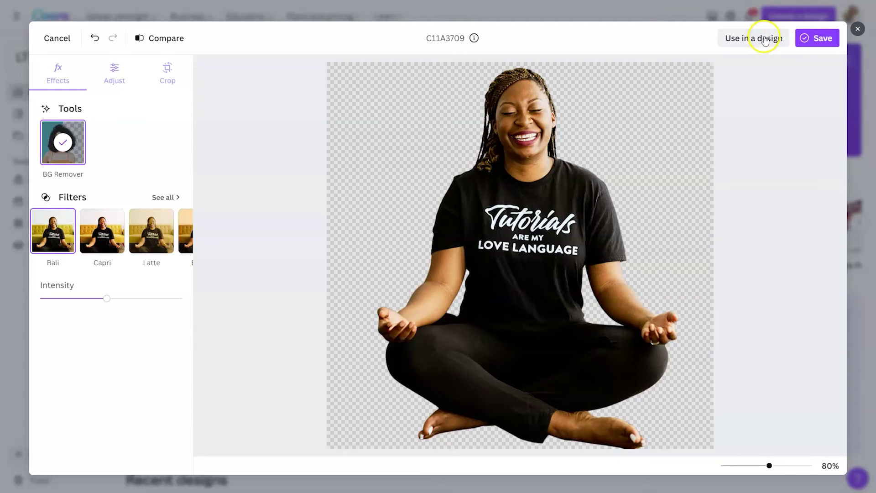
left_click(825, 41)
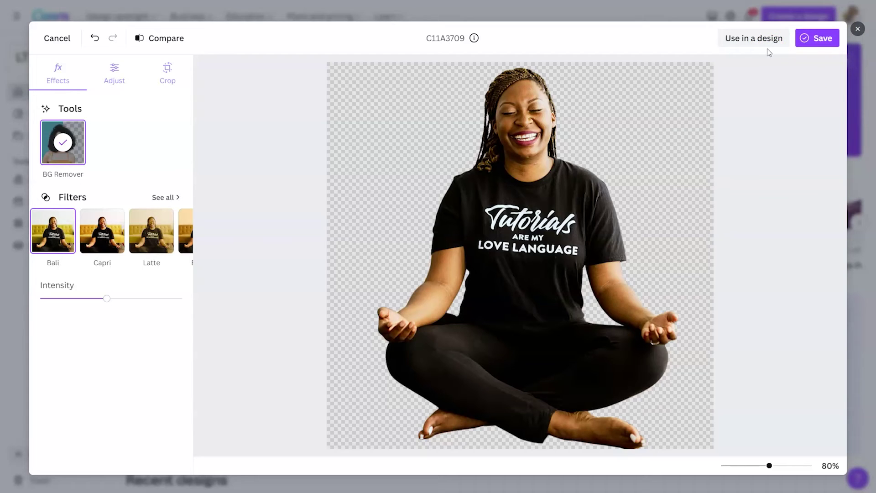
left_click(766, 45)
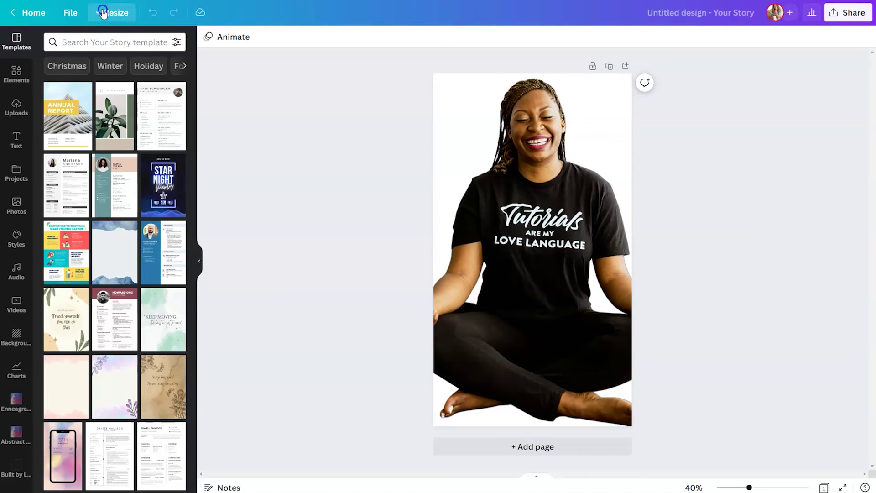
left_click(103, 12)
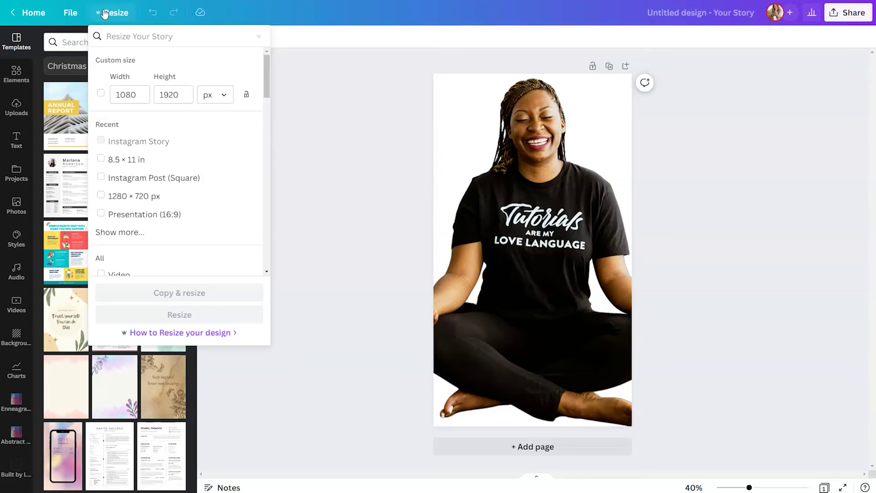
left_click(327, 131)
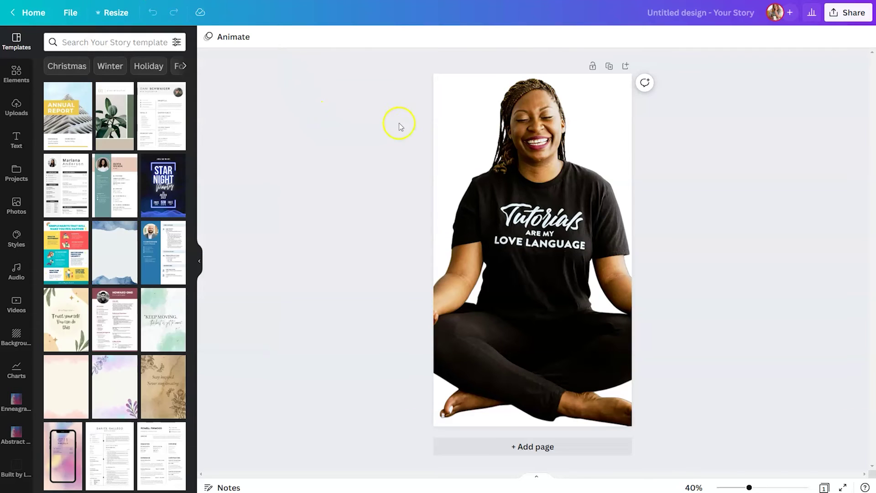
left_click(508, 149)
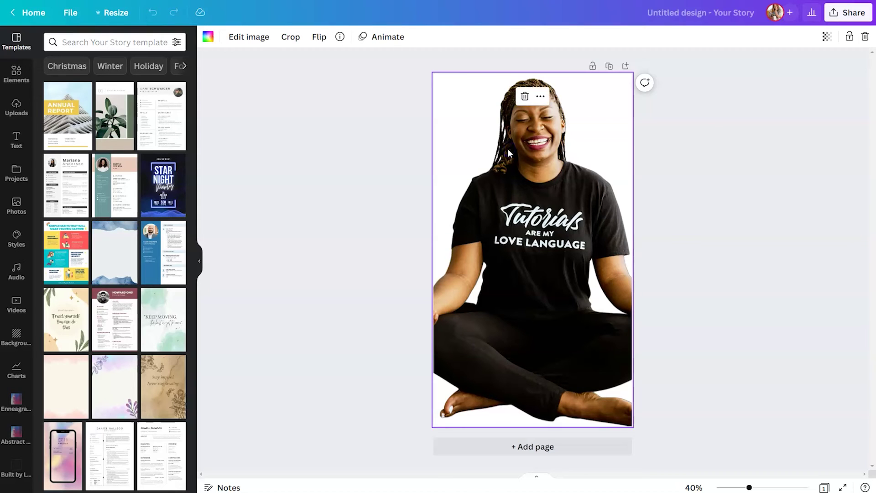
Detach the portrait from the page background and move it into the page's bottom half.
right_click(507, 149)
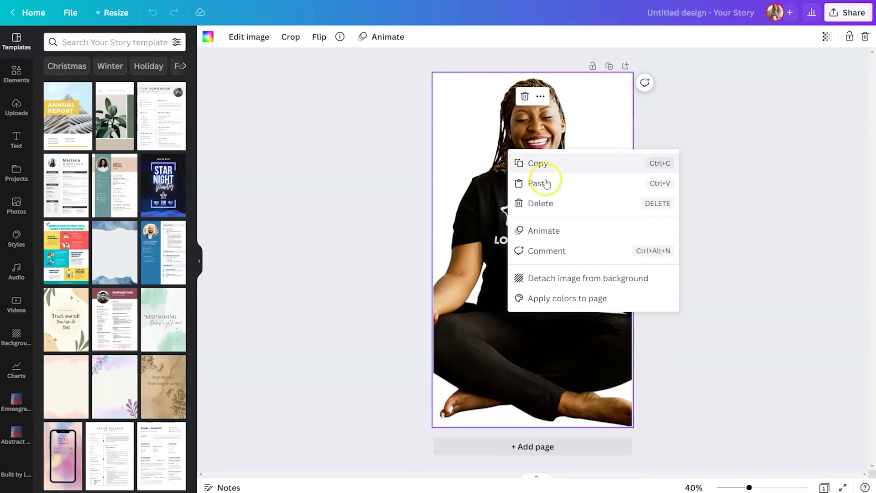
left_click(603, 286)
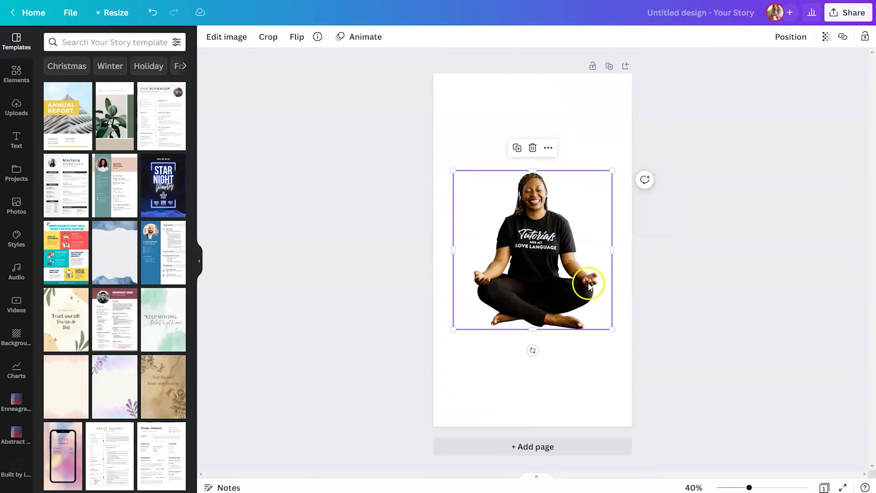
left_click_drag(518, 249, 558, 336)
left_click(710, 318)
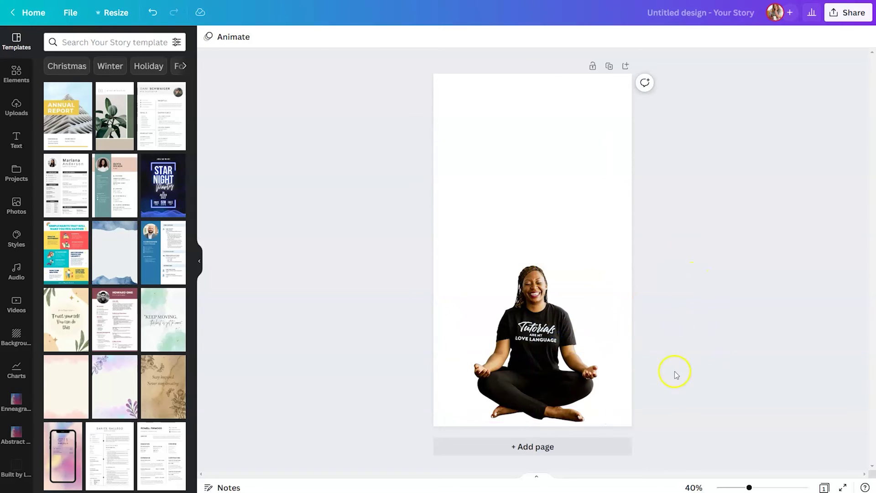
left_click(15, 305)
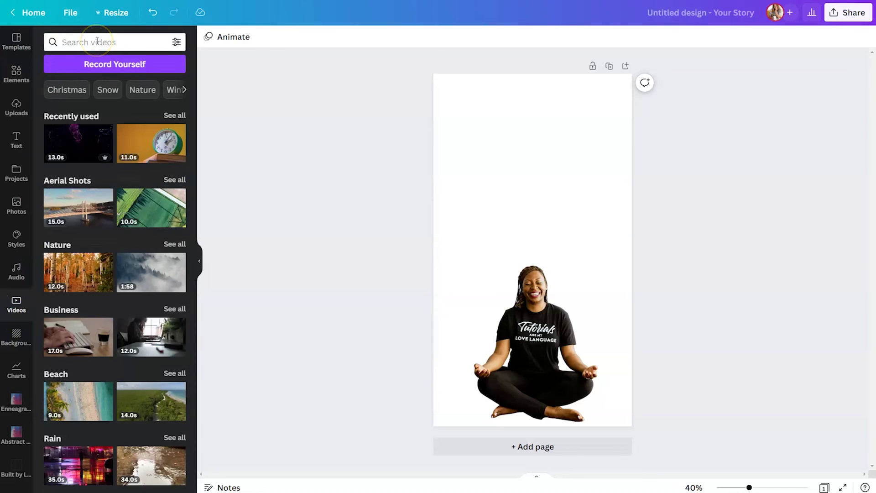
Add the fireworks clip, stretch it over the whole story page, and send it behind the portrait.
left_click(78, 141)
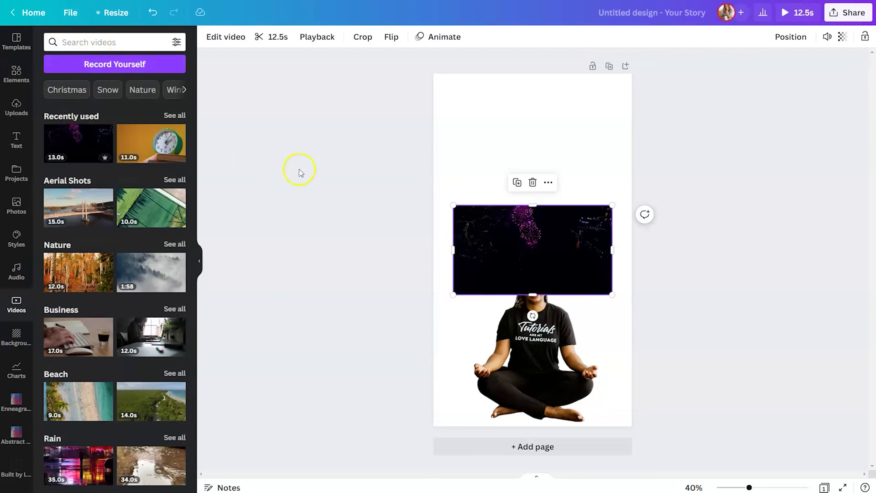
left_click(532, 250)
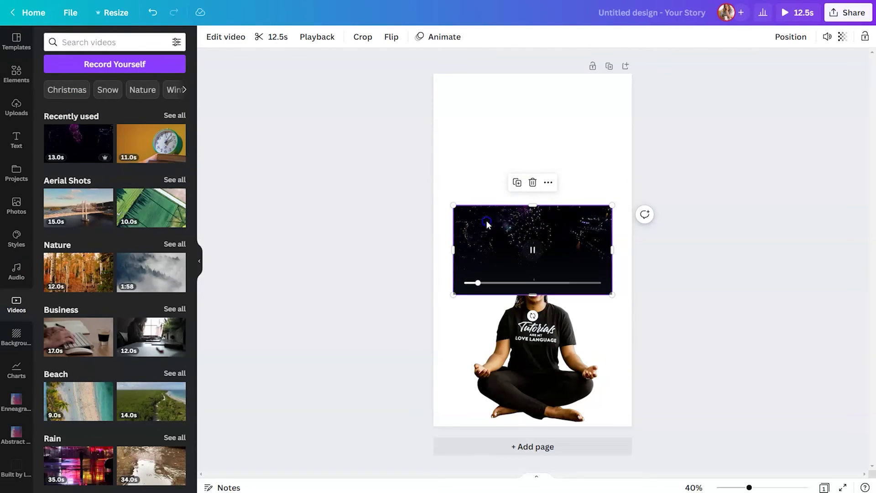
left_click_drag(486, 223, 462, 91)
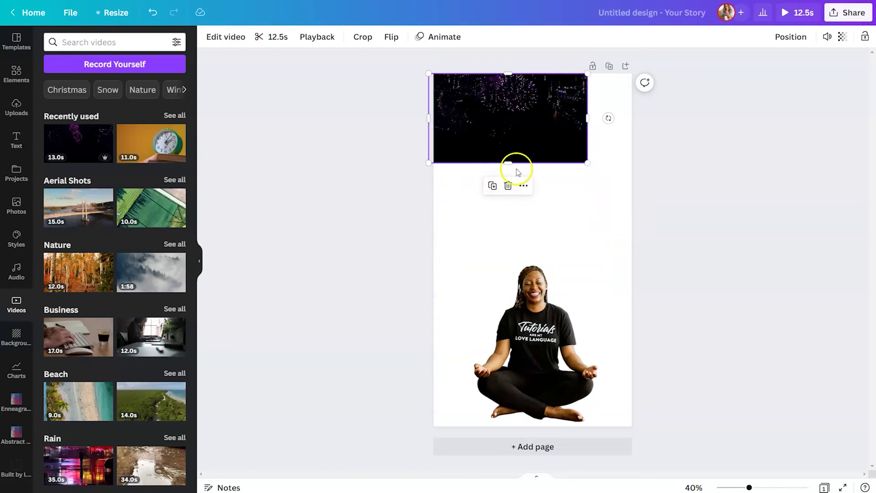
left_click_drag(507, 163, 484, 439)
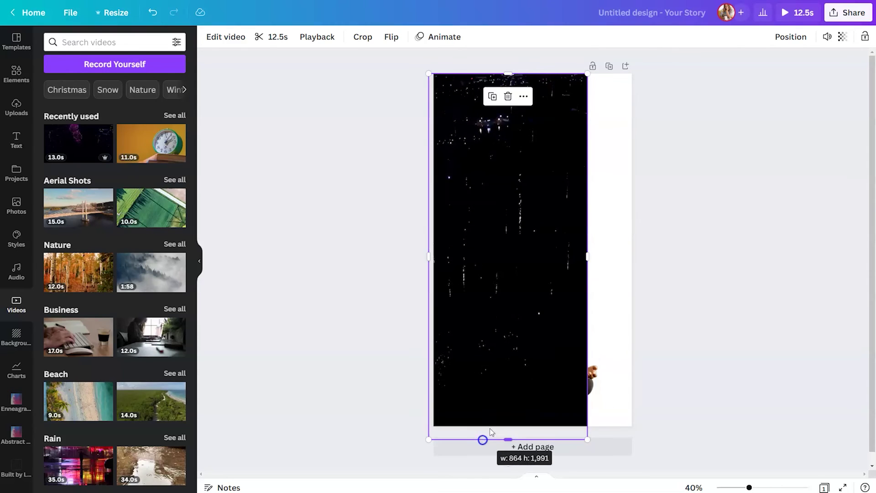
left_click_drag(588, 256, 636, 257)
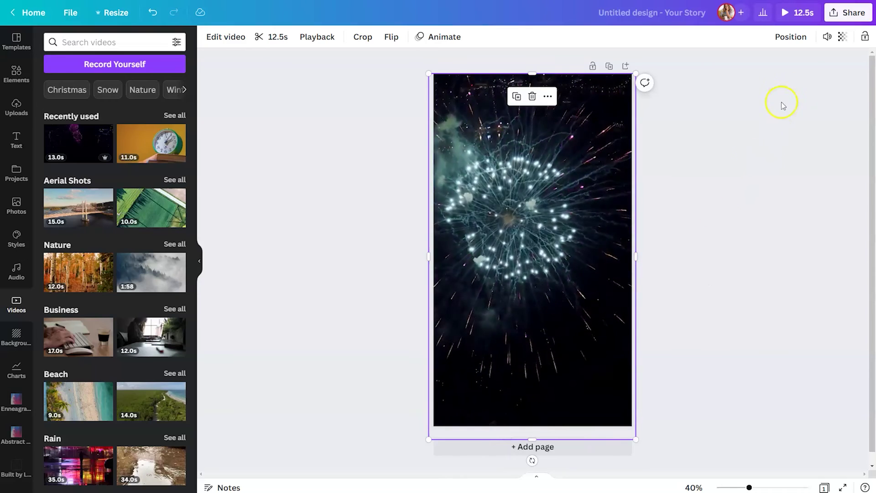
left_click(790, 37)
left_click(771, 64)
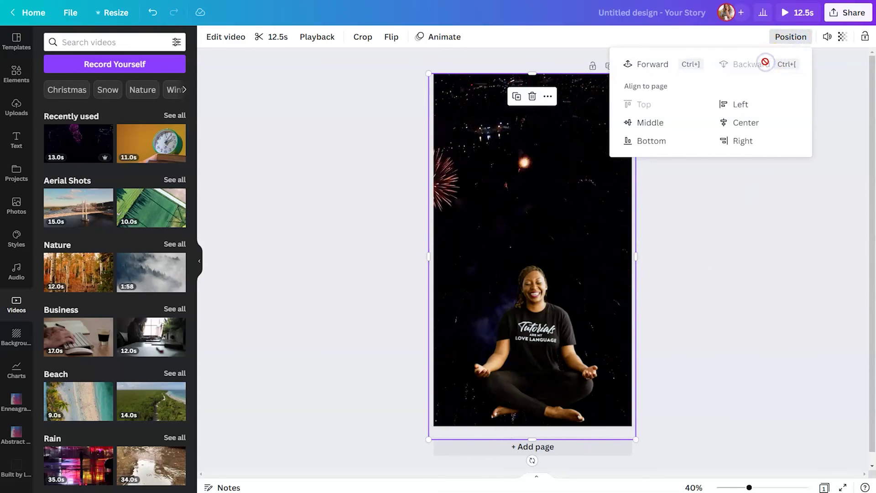
key("Escape")
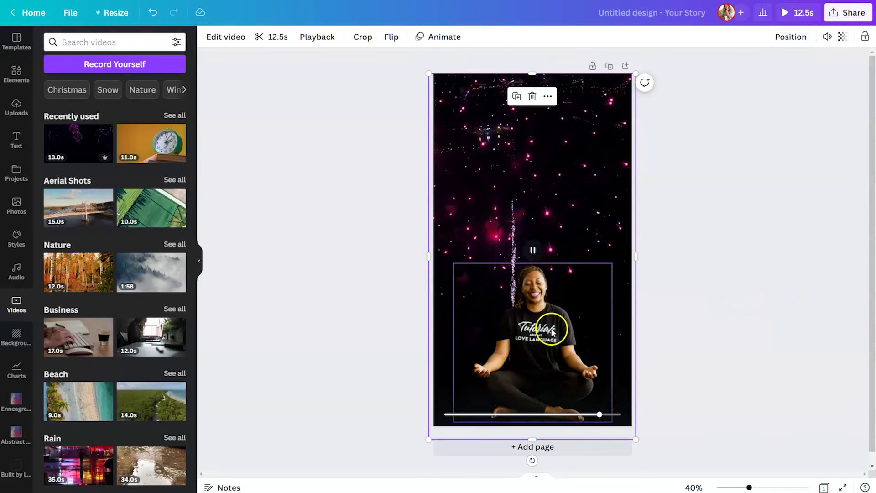
left_click(552, 332)
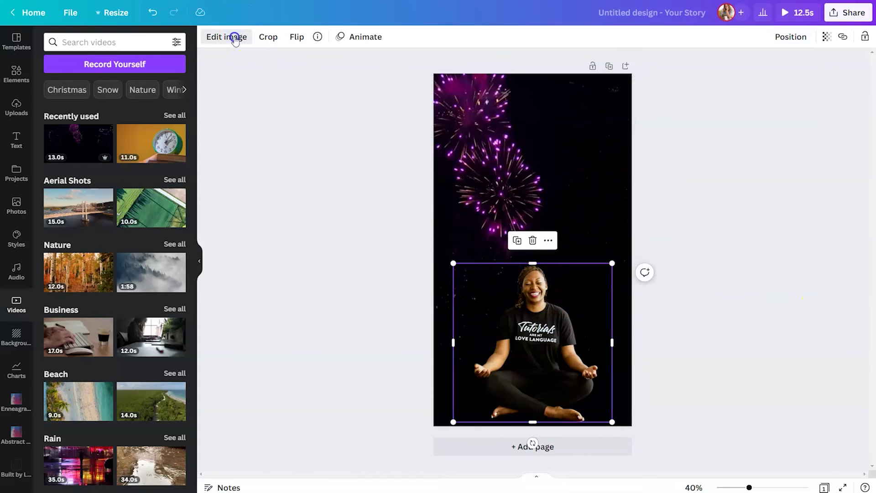
Give the portrait a white Glow outline with transparency 100, blur 0 and size 7.
left_click(234, 38)
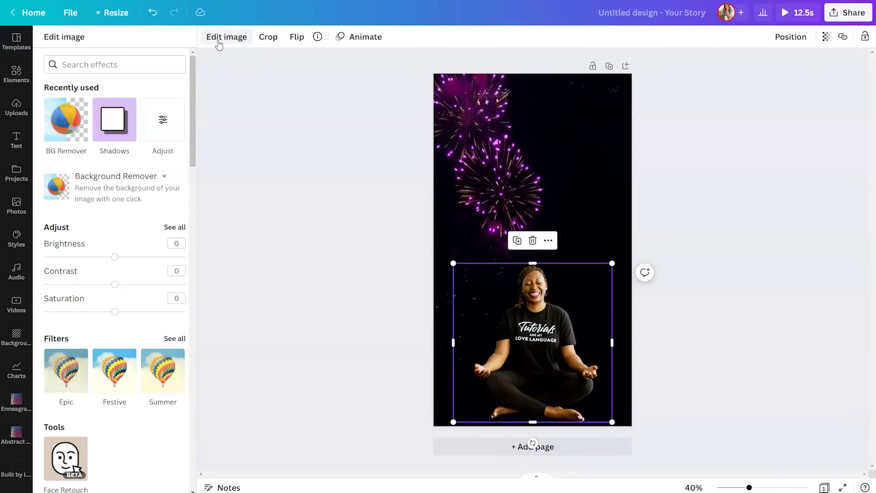
left_click(102, 123)
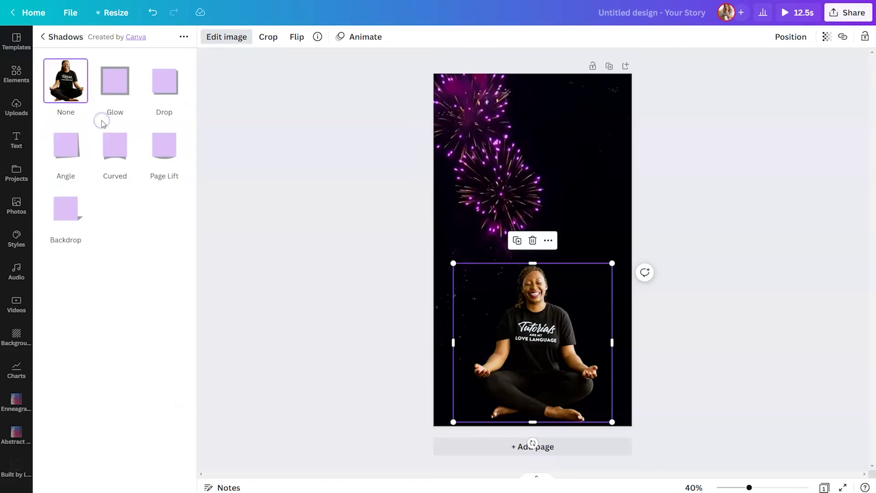
left_click(118, 88)
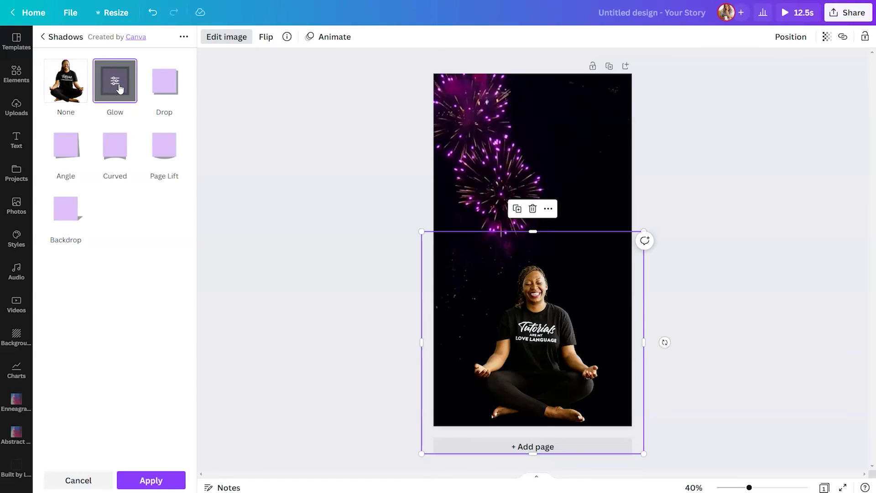
left_click(116, 84)
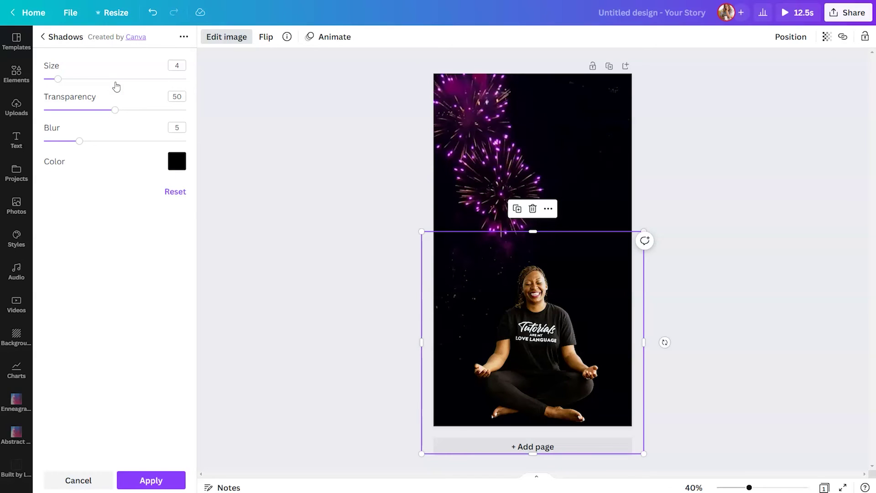
left_click(177, 161)
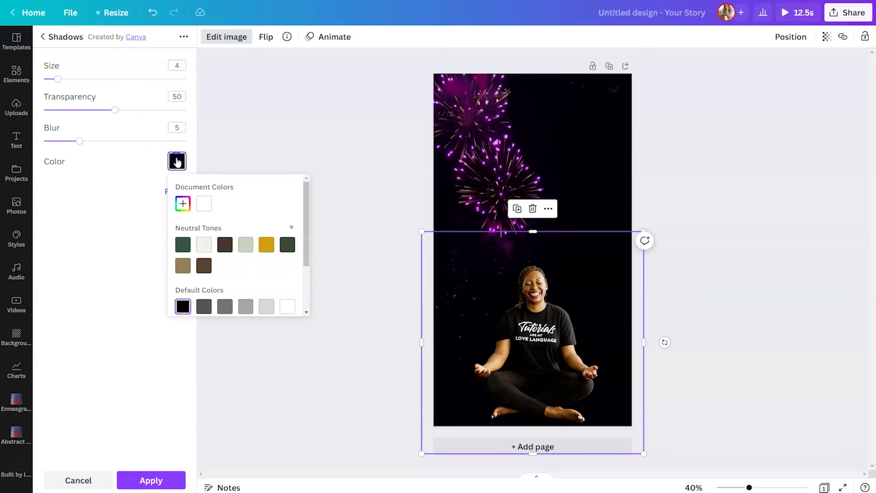
left_click(203, 204)
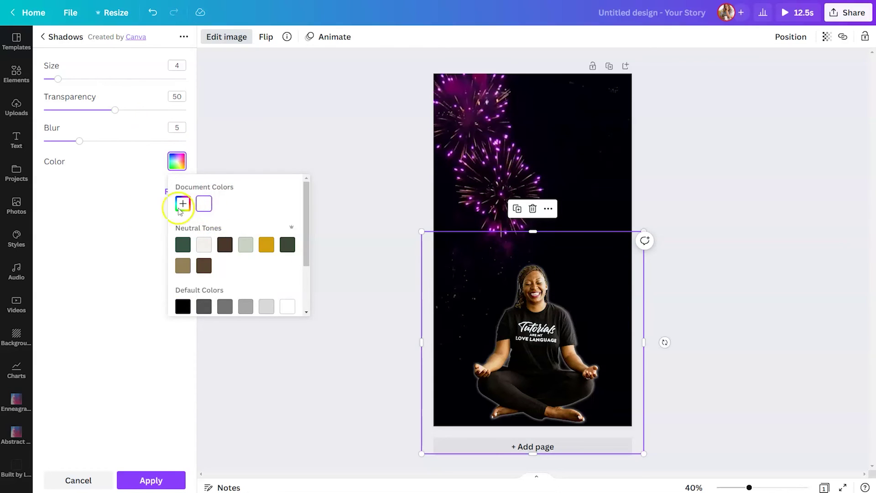
left_click(139, 211)
left_click_drag(113, 113, 234, 122)
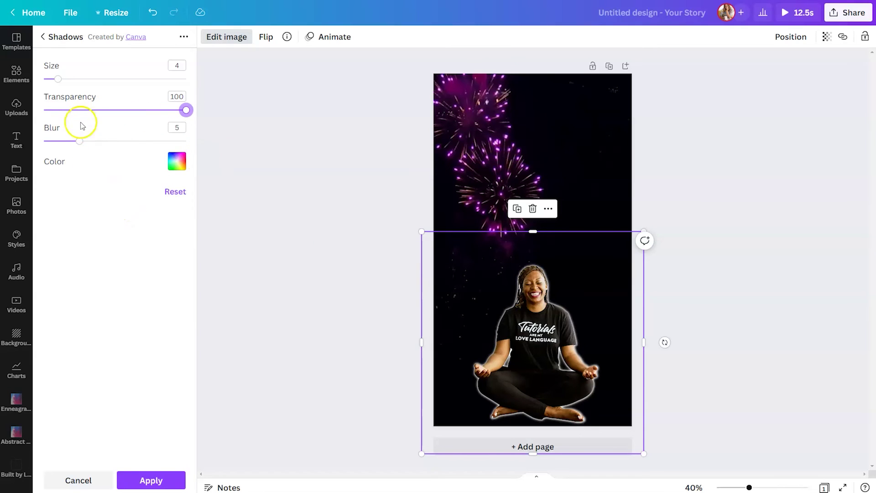
left_click_drag(80, 141, 44, 141)
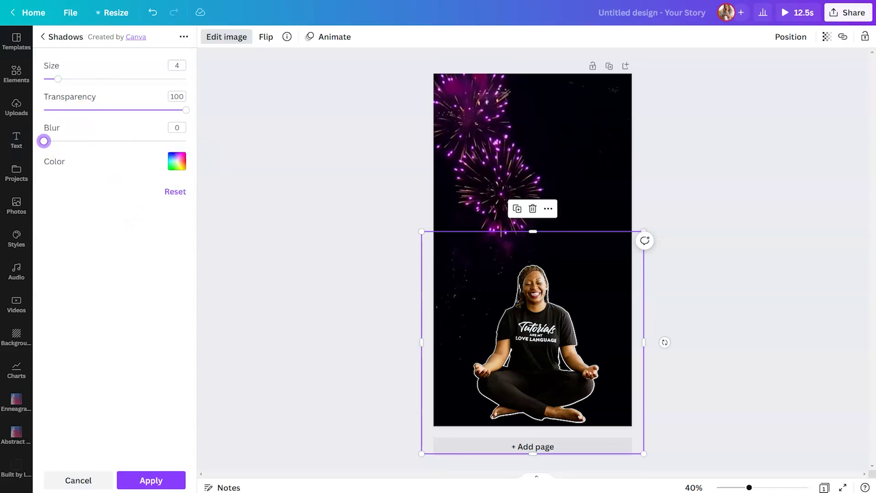
left_click_drag(57, 78, 69, 84)
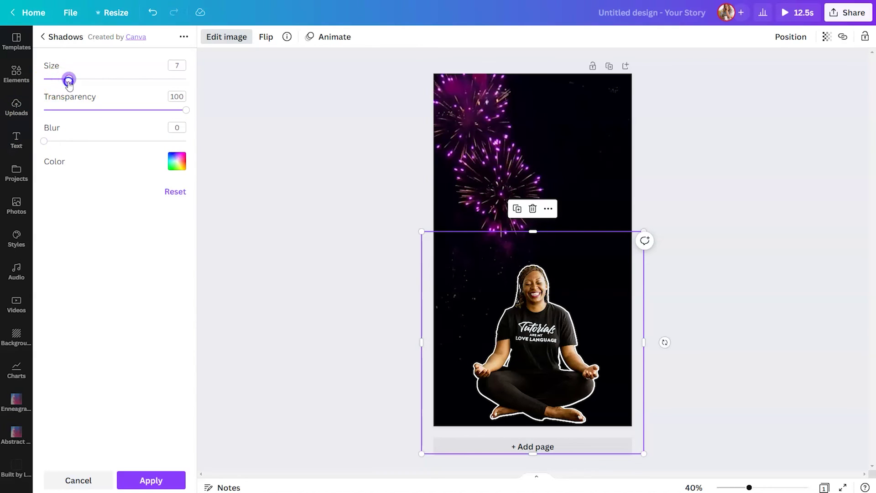
left_click(180, 477)
Add the yellow neon Sparkle text and nudge it slightly upward above the portrait.
left_click(311, 331)
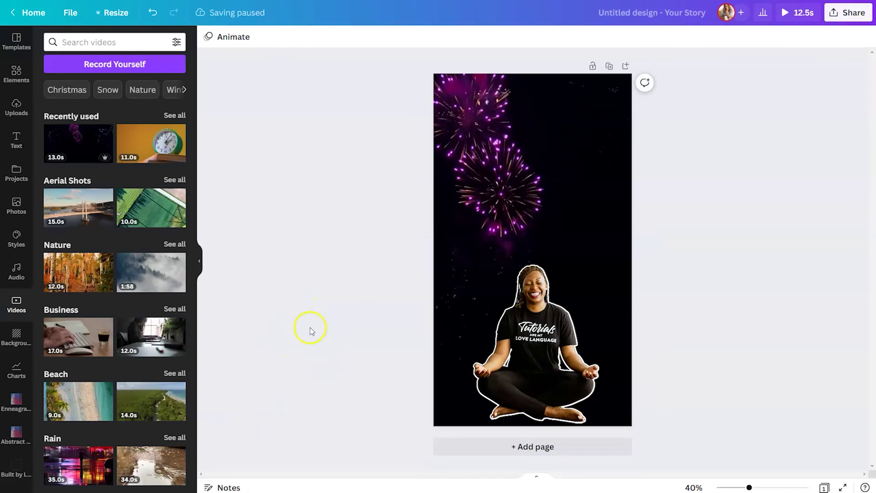
left_click(25, 142)
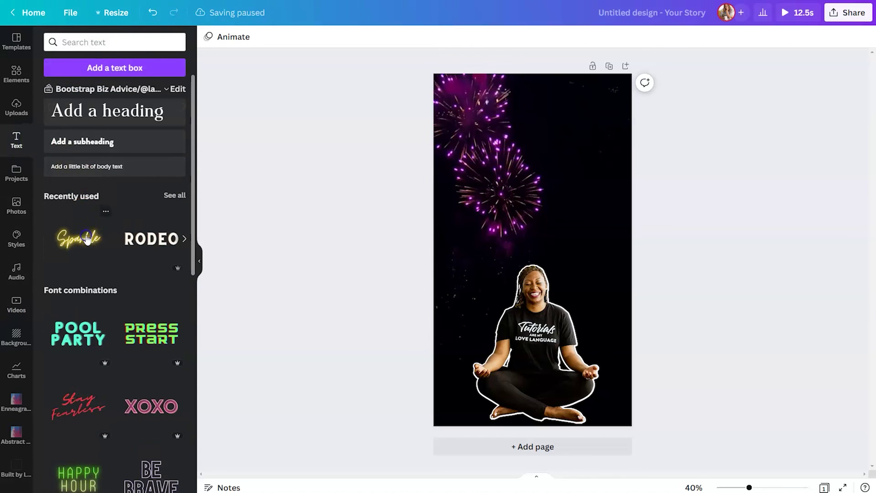
left_click(87, 238)
left_click_drag(560, 247, 561, 228)
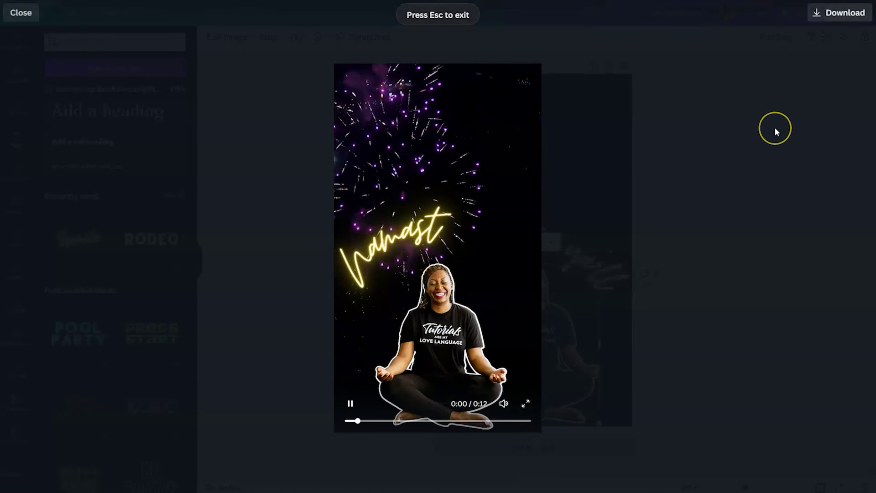